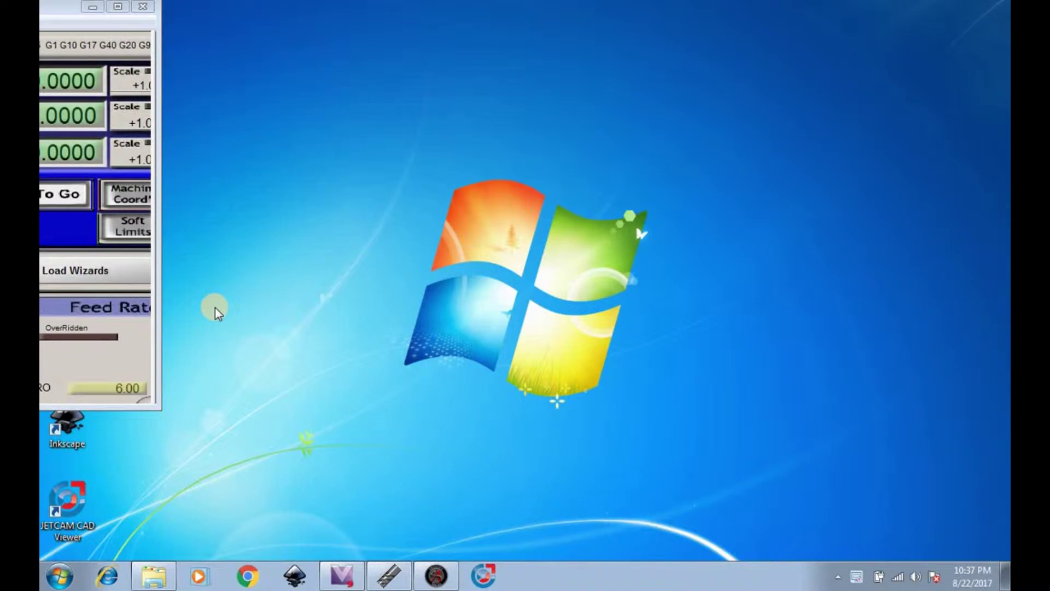
- Maximize the Mach3 window, then engage and clear the emergency stop with Reset
click(123, 9)
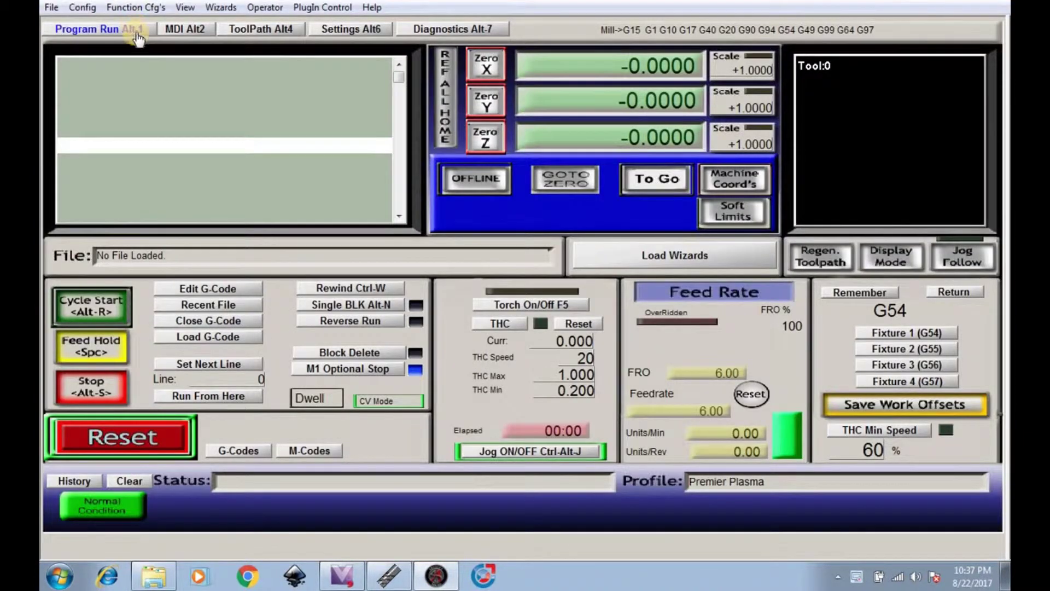
click(180, 440)
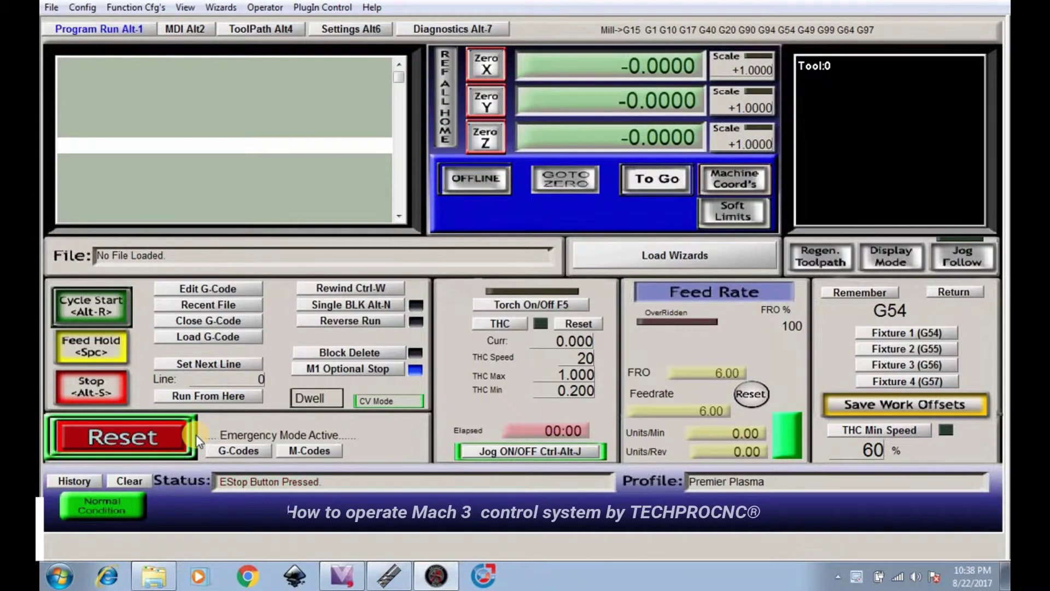
click(167, 436)
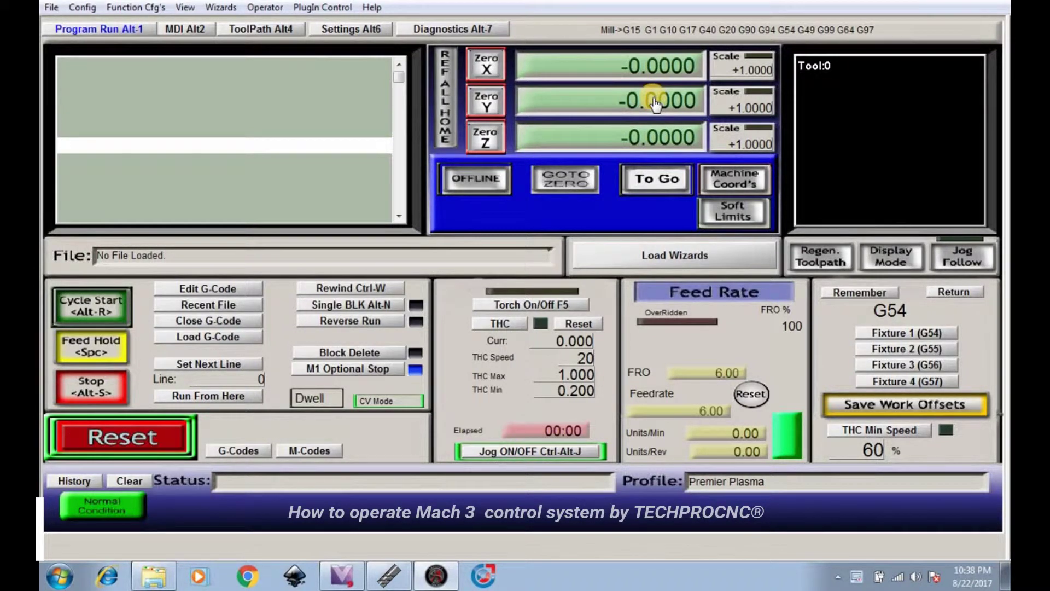
- Jog the machine with the keyboard to X -30.0647, Y -15.5741, Z +3.2231
key(Left)
key(Up)
key(Page_Down)
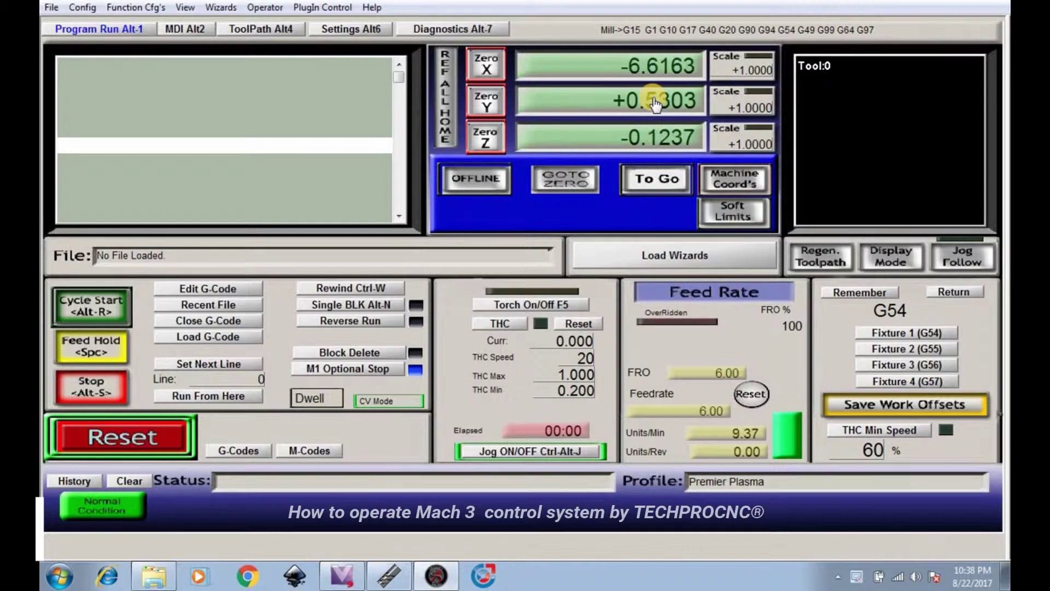
key(Page_Up)
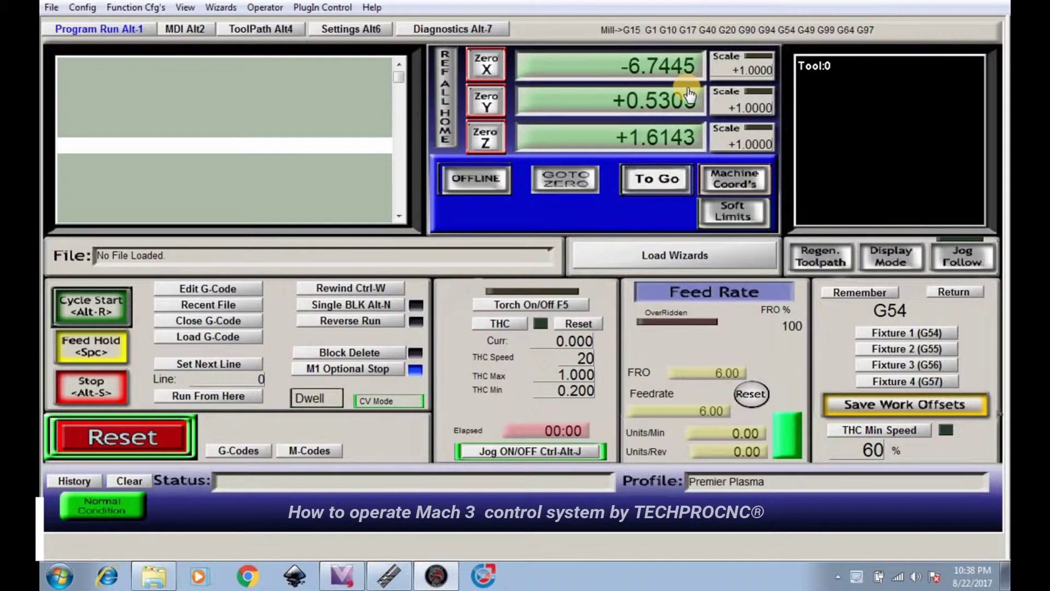
key(Down)
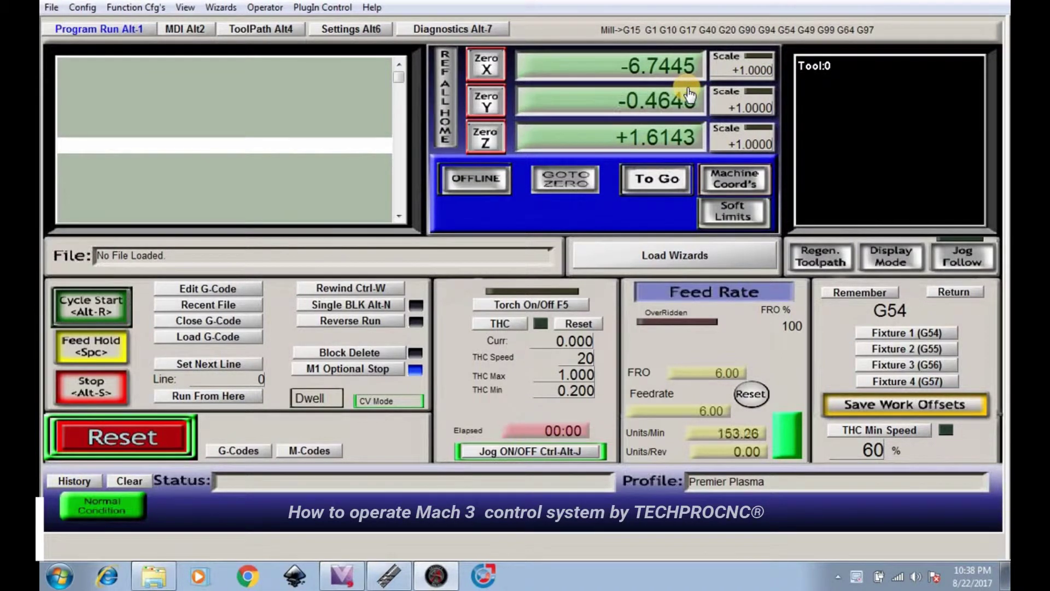
key(Left)
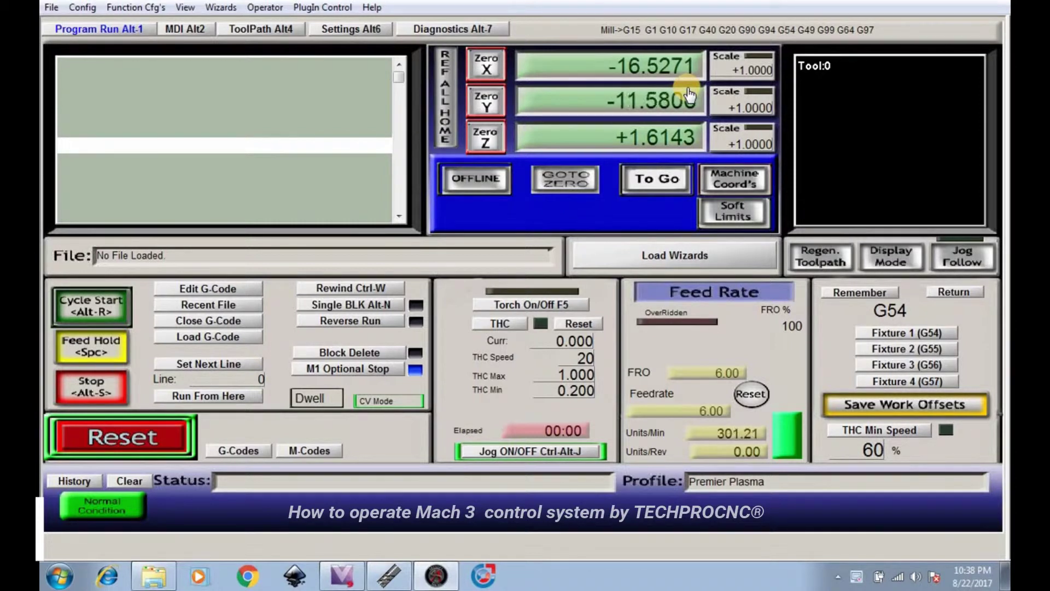
key(Left)
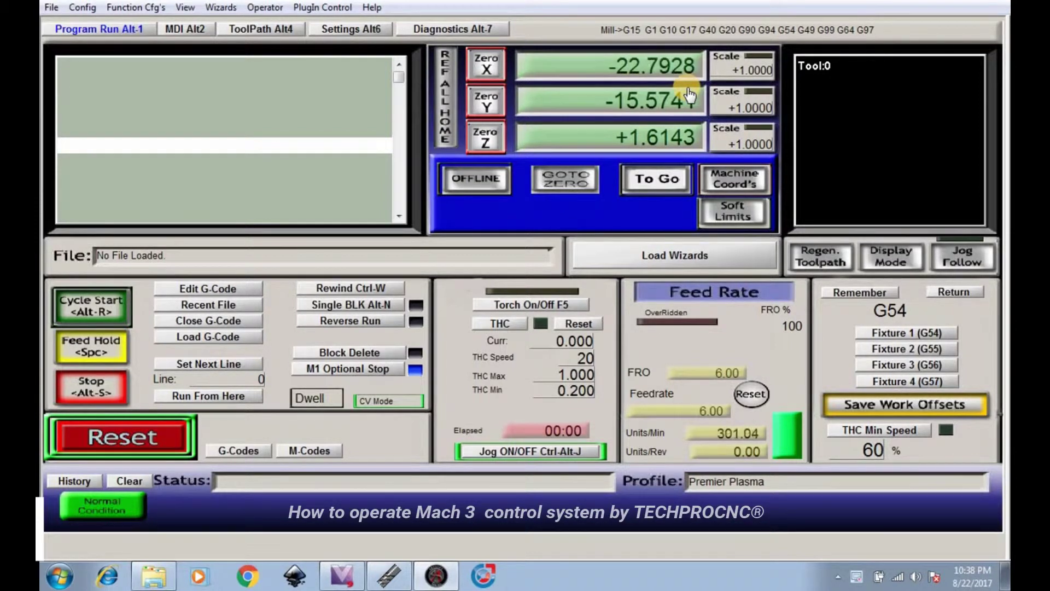
key(Page_Up)
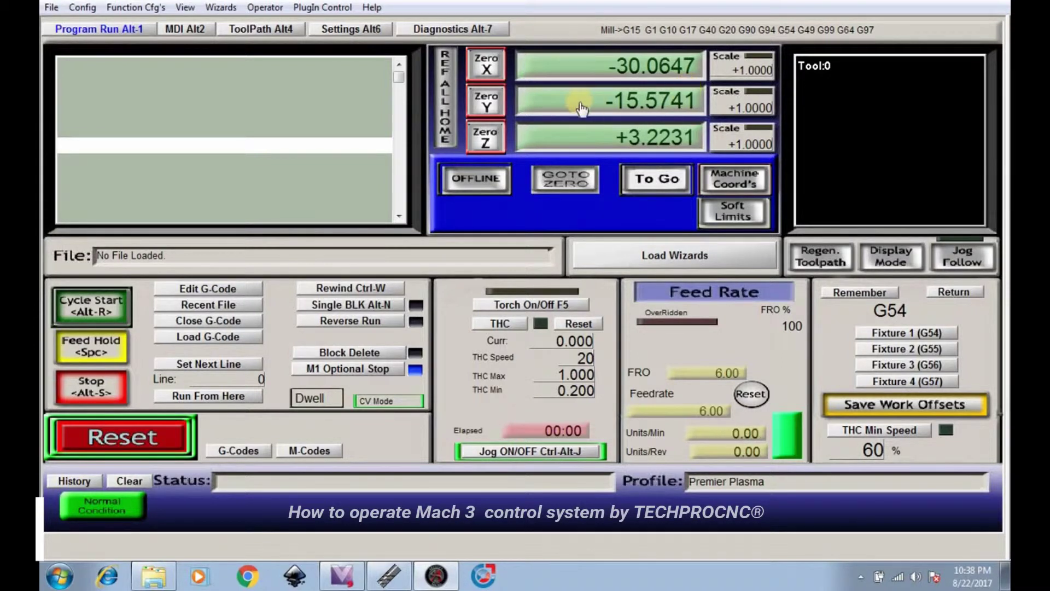
- Zero X, Y and Z so all three axes read 0.0000 at the jogged position
click(491, 72)
click(487, 104)
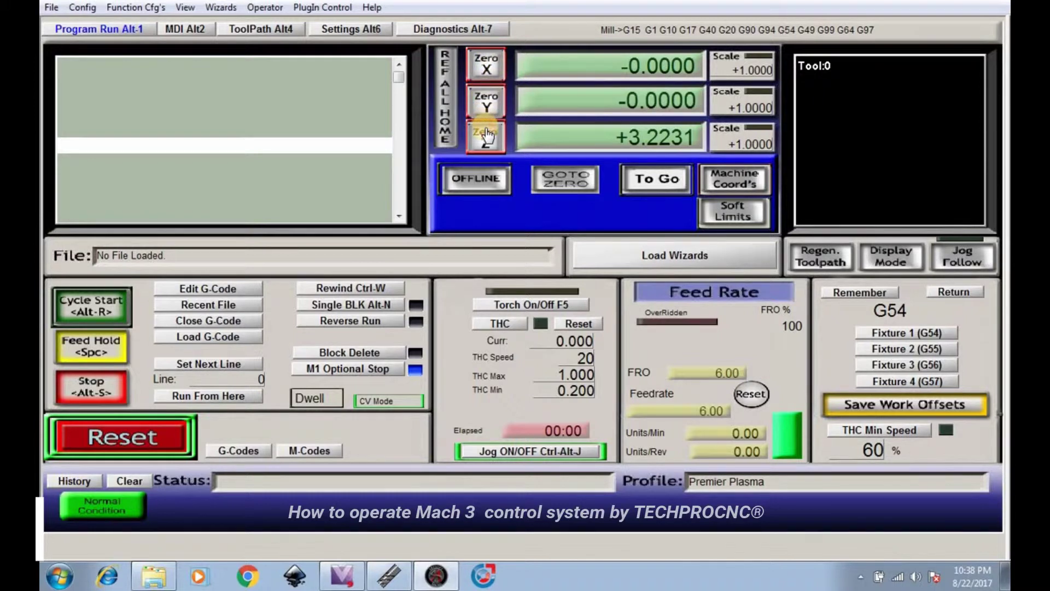
click(487, 134)
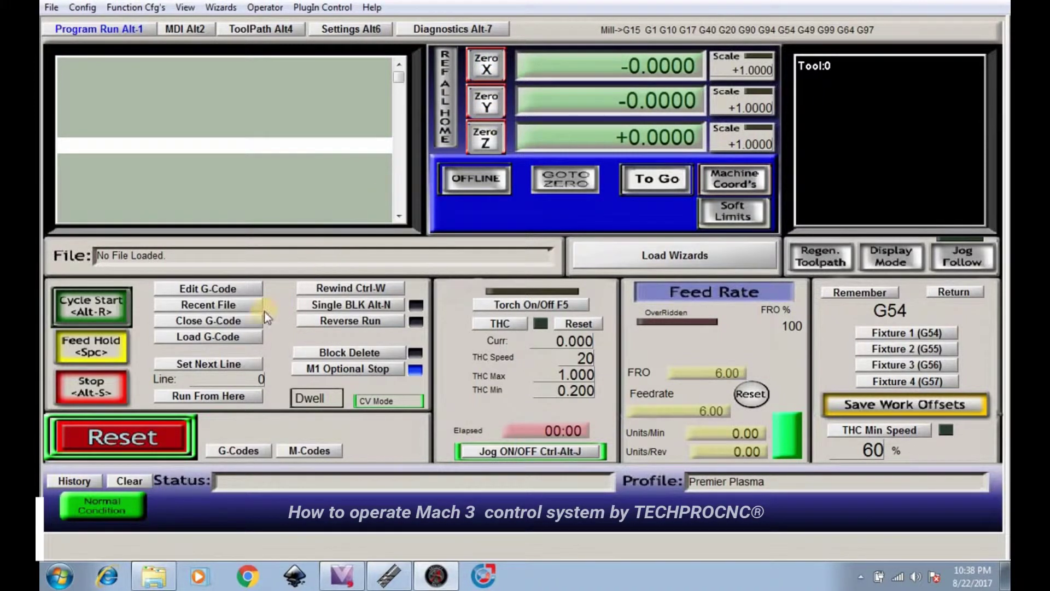
- Load TEST PART.tap from the Desktop as the G-code program
click(252, 346)
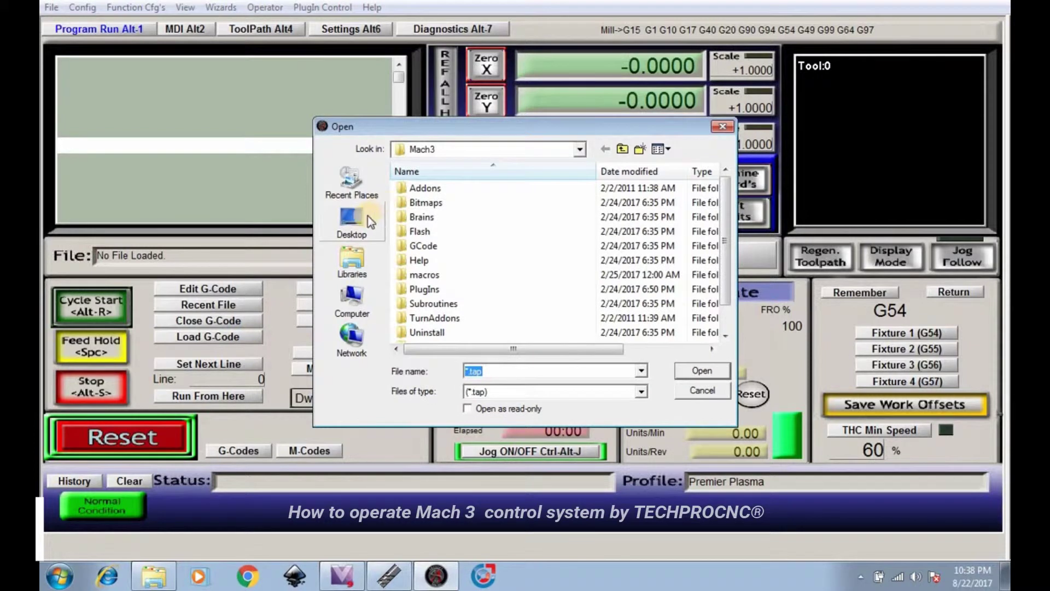
click(353, 219)
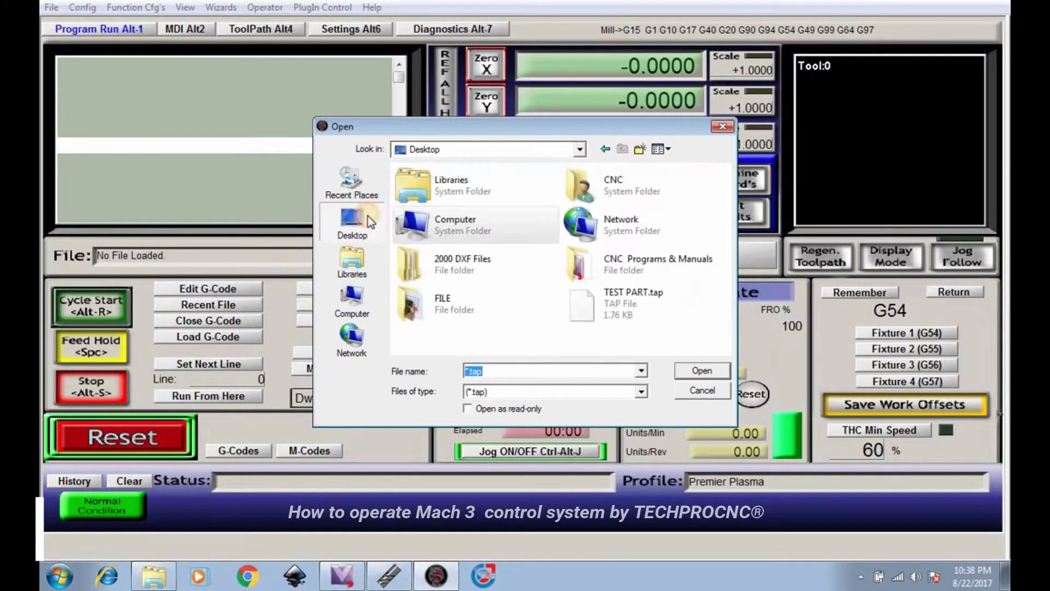
click(628, 301)
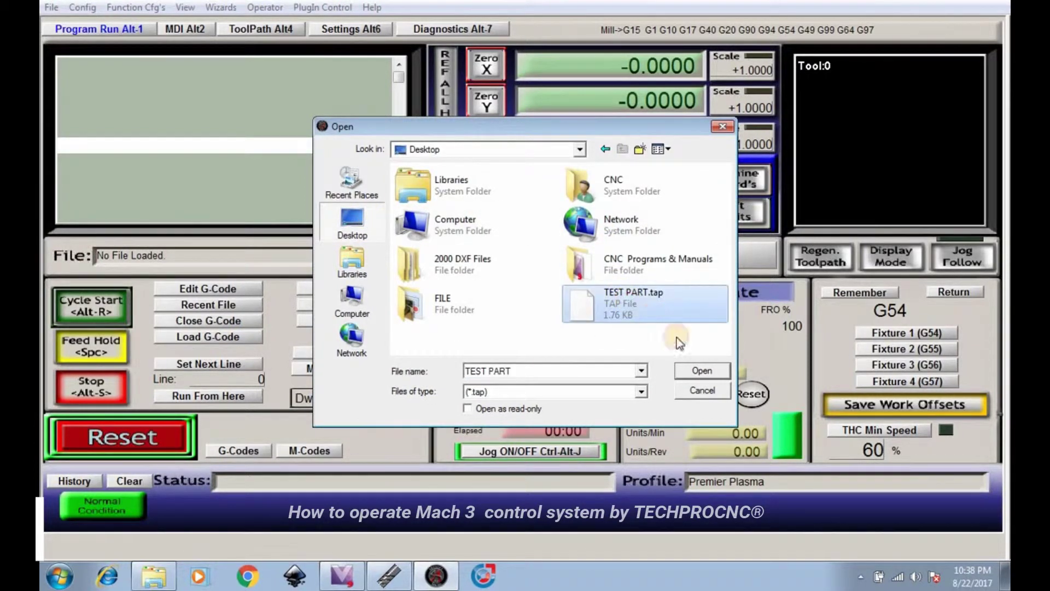
click(691, 372)
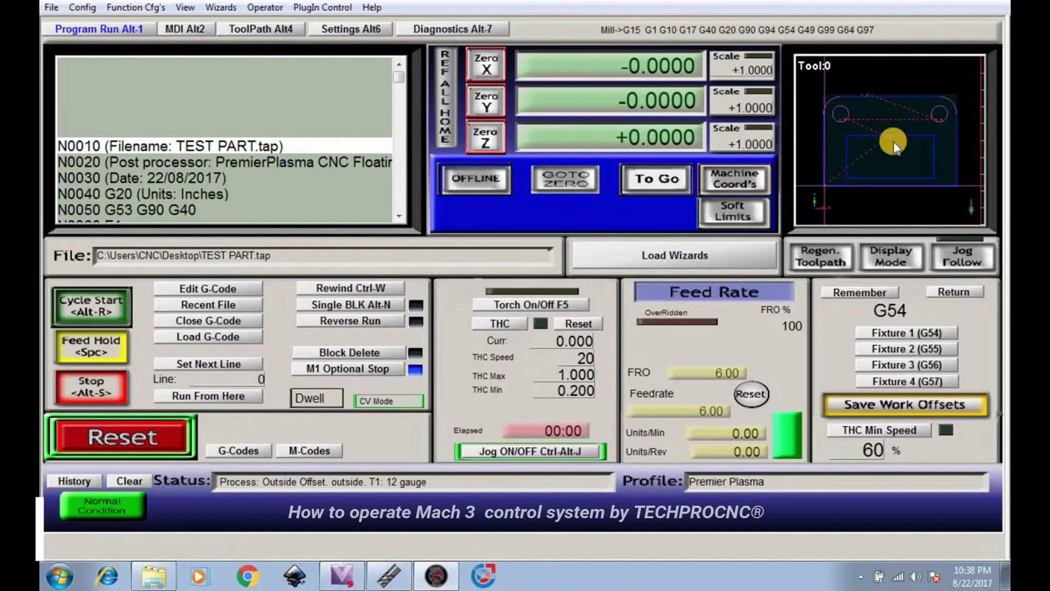
- Pan the toolpath display so the whole TEST PART outline is visible
drag(893, 142, 889, 164)
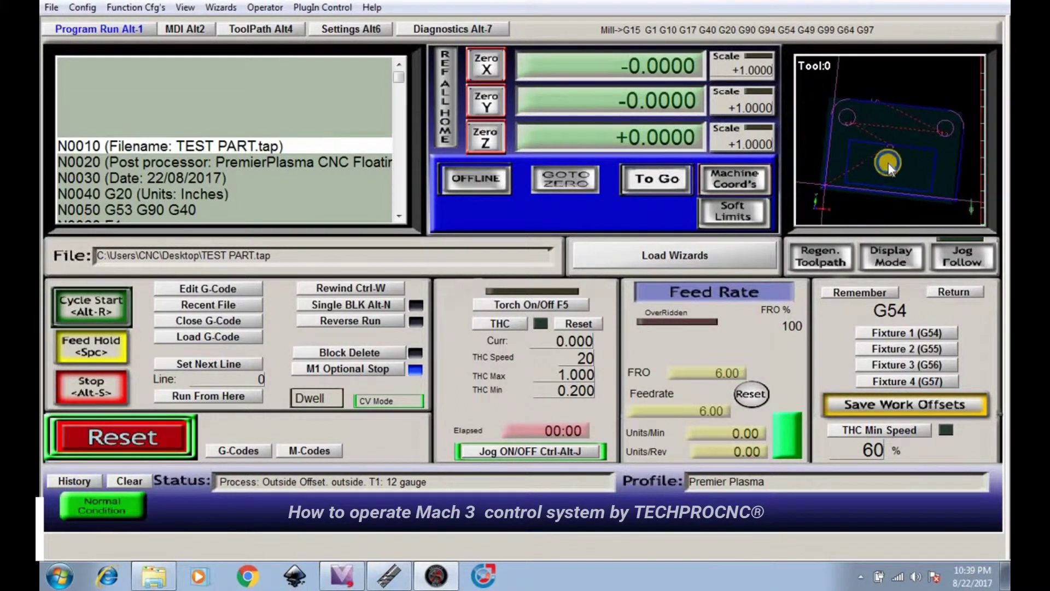
- Run TEST PART.tap, then stop it partway through so it halts at line 24
click(96, 312)
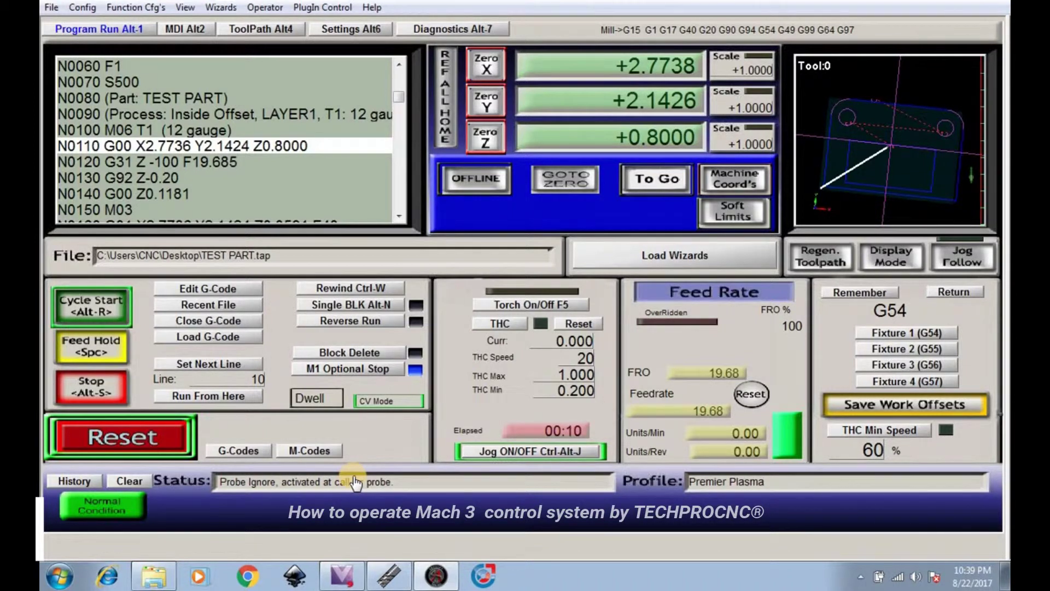
click(113, 313)
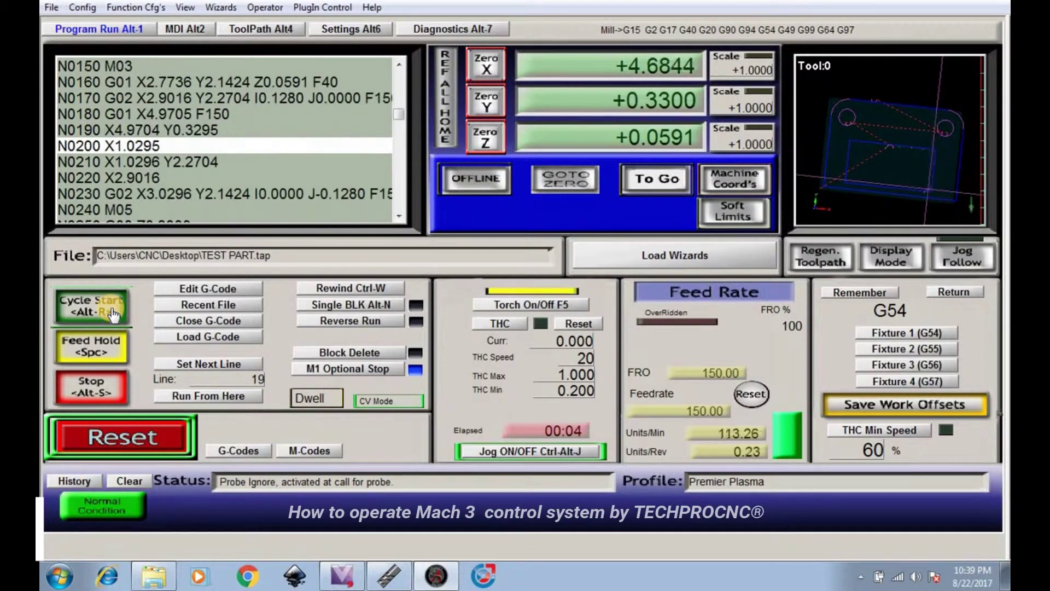
click(101, 384)
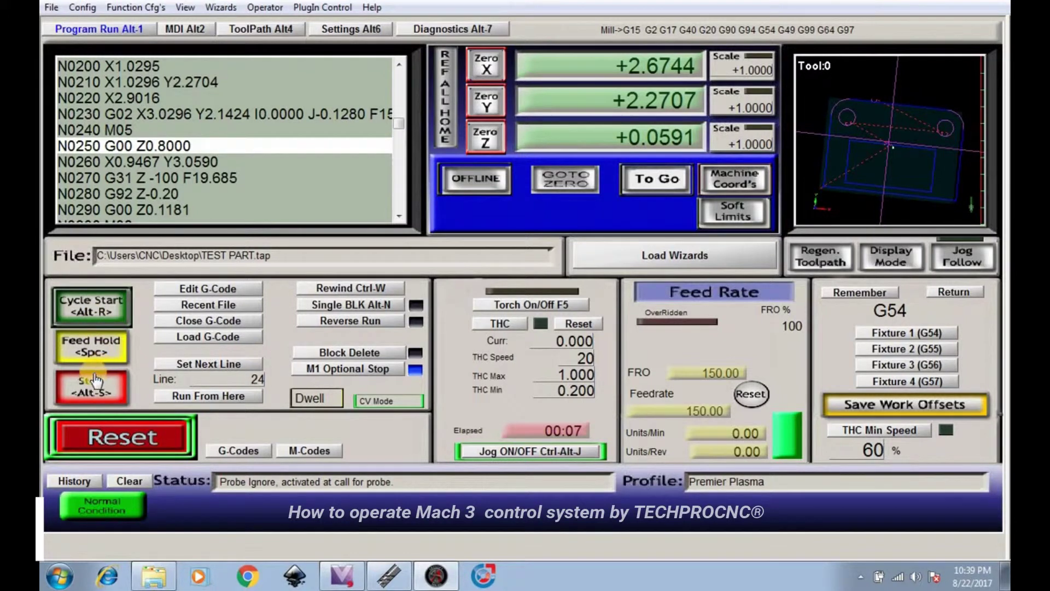
- Raise Z, rewind TEST PART.tap to line 0 and restart it with Cycle Start
key(Page_Up)
click(310, 290)
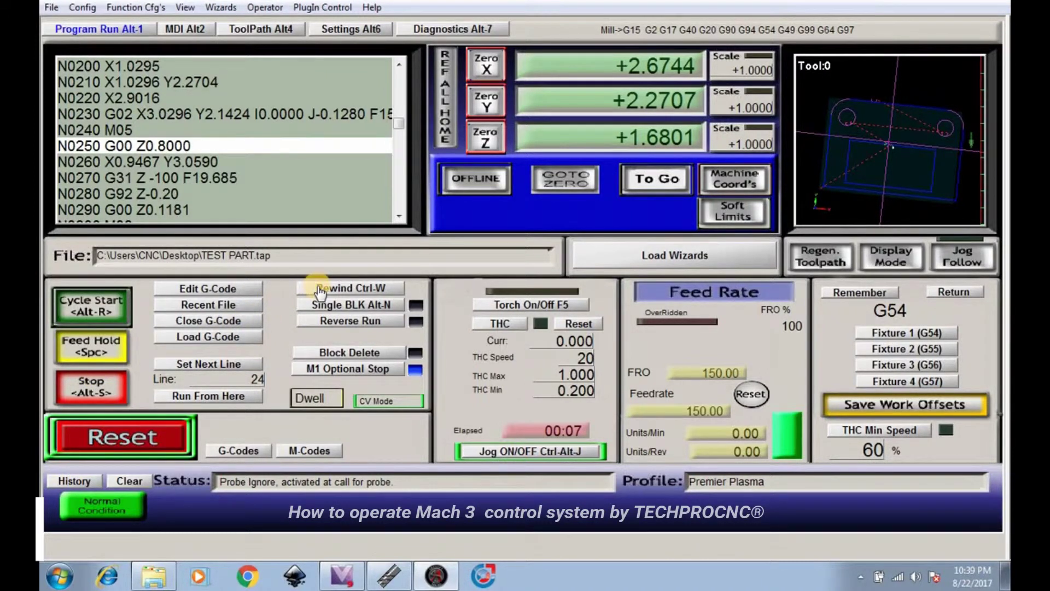
click(320, 290)
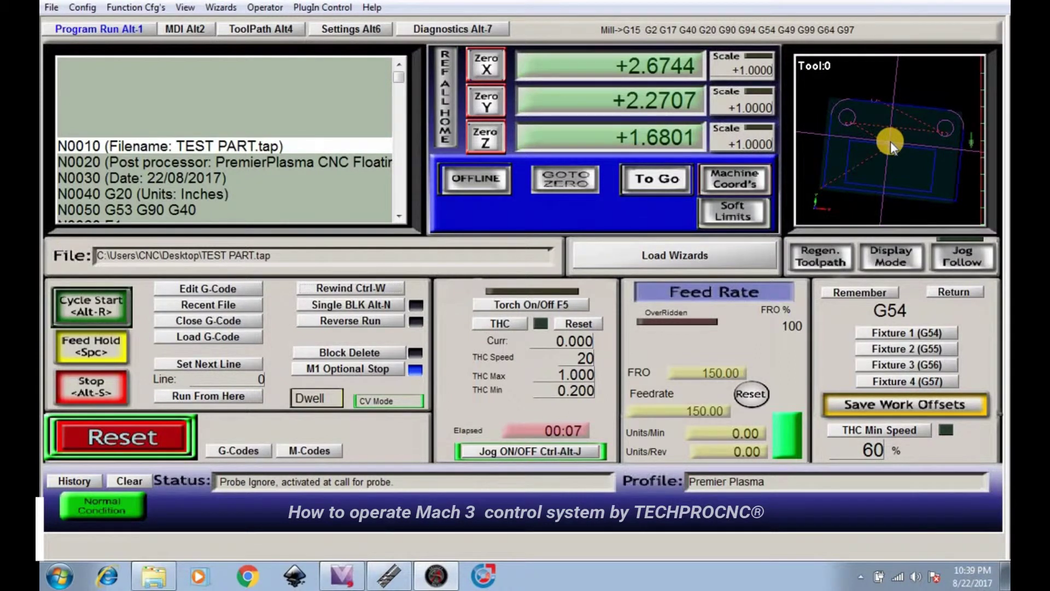
click(114, 306)
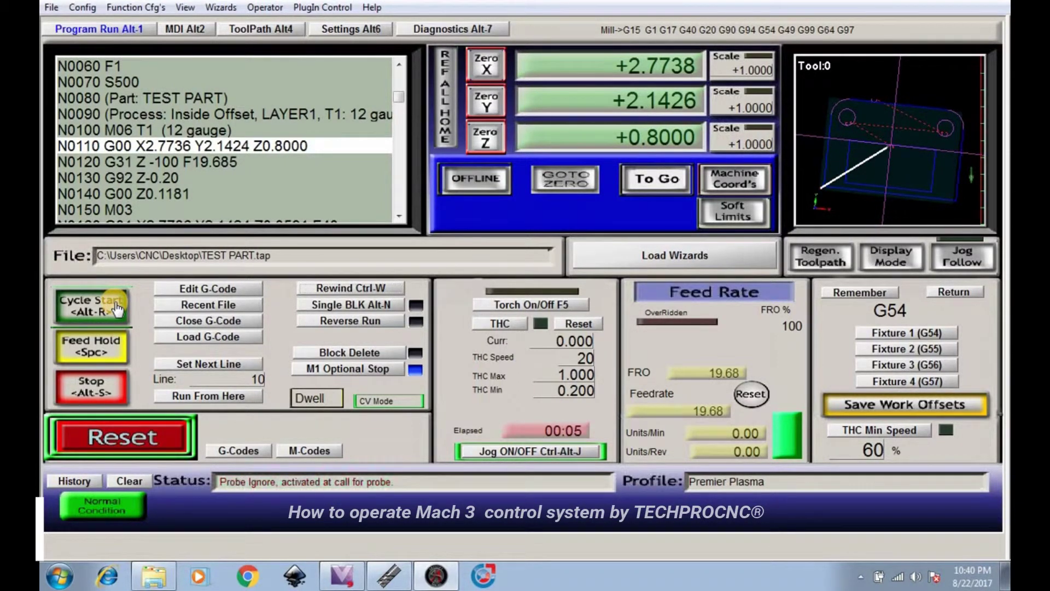
- Resume TEST PART.tap after each pause until it finishes and rewinds to line 0
click(117, 308)
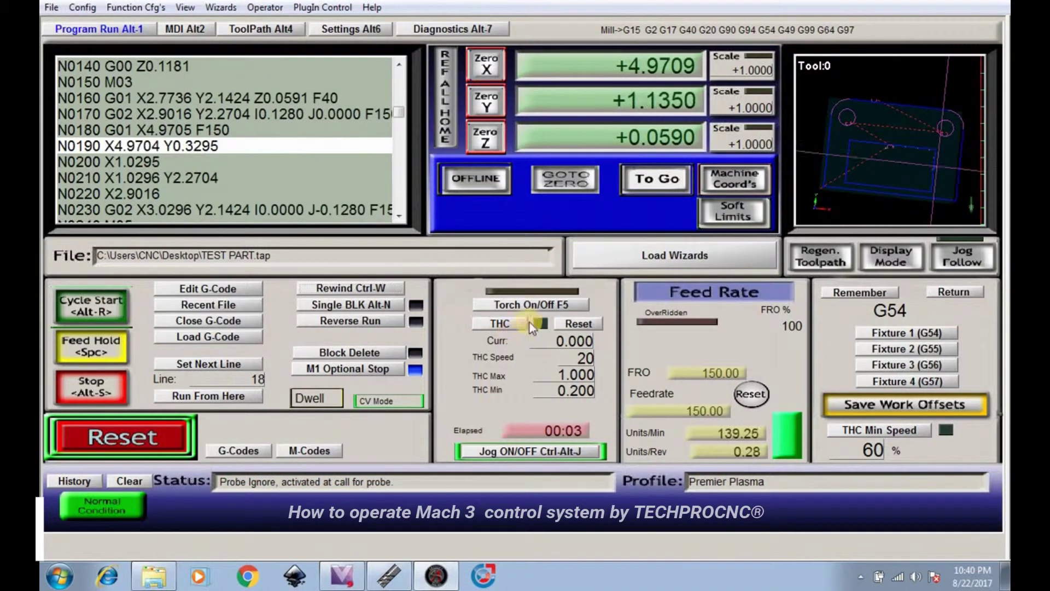
click(564, 301)
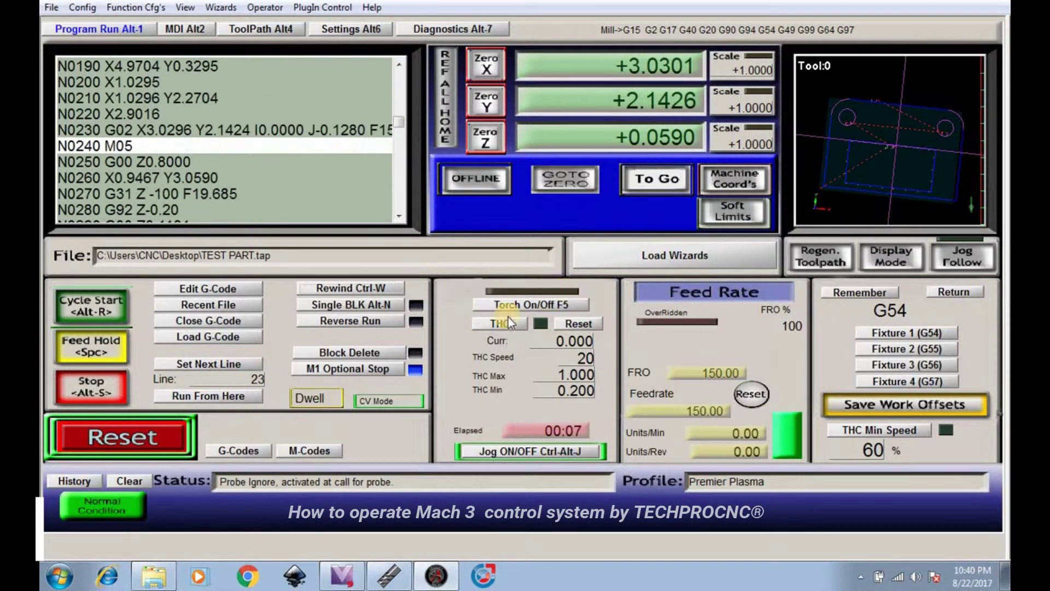
click(94, 311)
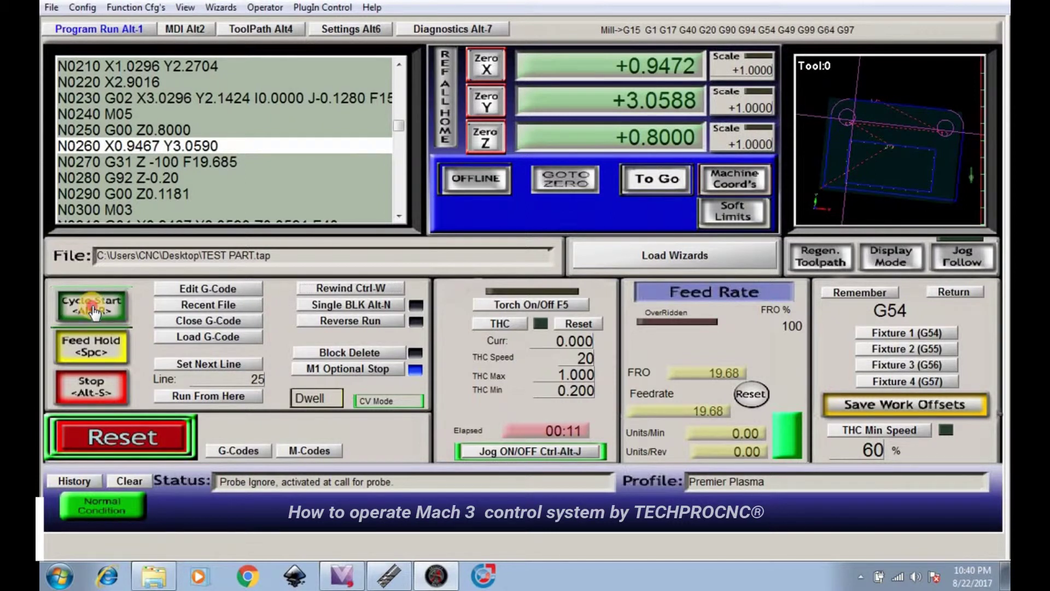
click(96, 311)
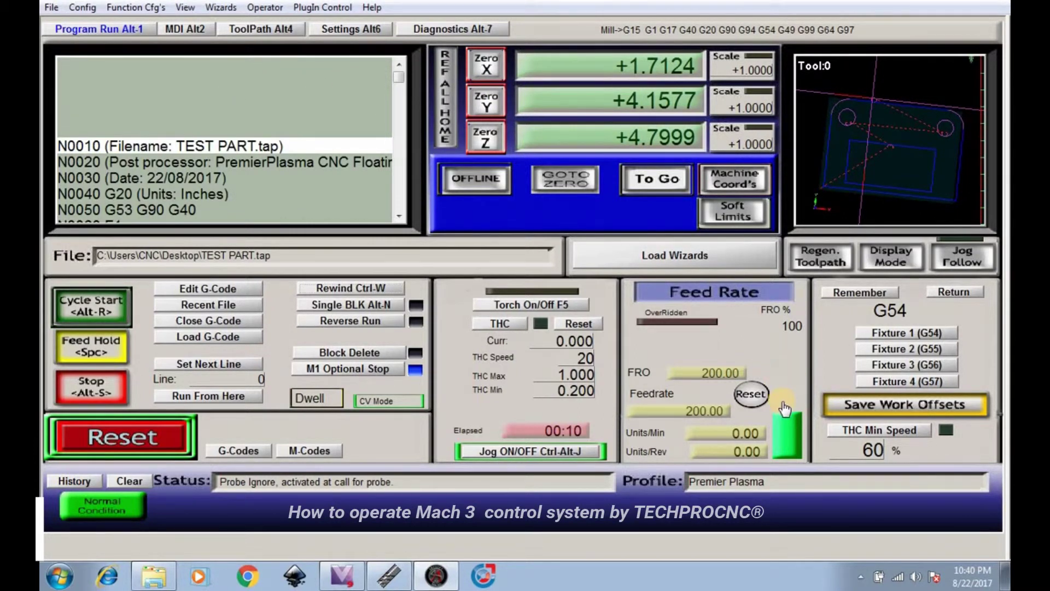
- On the MDI screen, raise the feed-rate override three steps
click(188, 30)
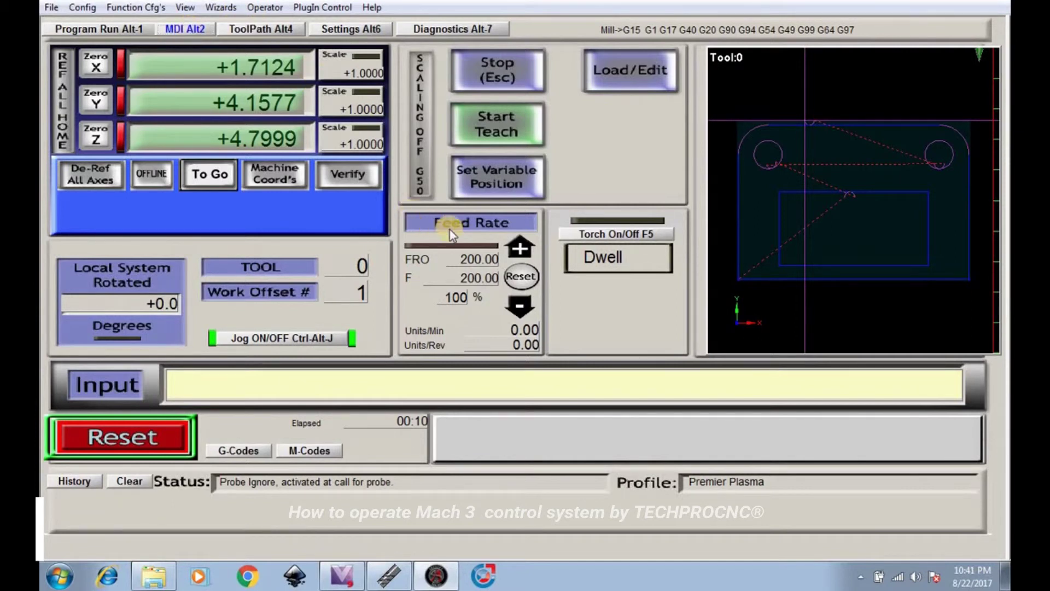
click(519, 251)
click(519, 250)
click(519, 250)
click(519, 251)
- Lower the feed-rate override to 80%, then bring it back up to 100%
click(523, 317)
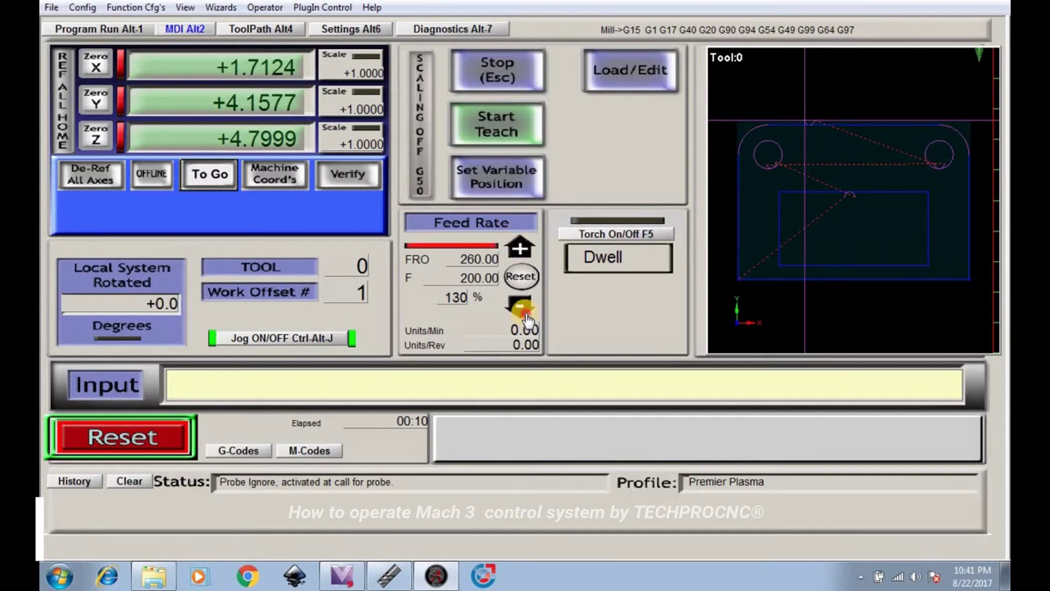
click(524, 316)
click(524, 316)
click(523, 316)
click(524, 316)
click(525, 317)
click(521, 250)
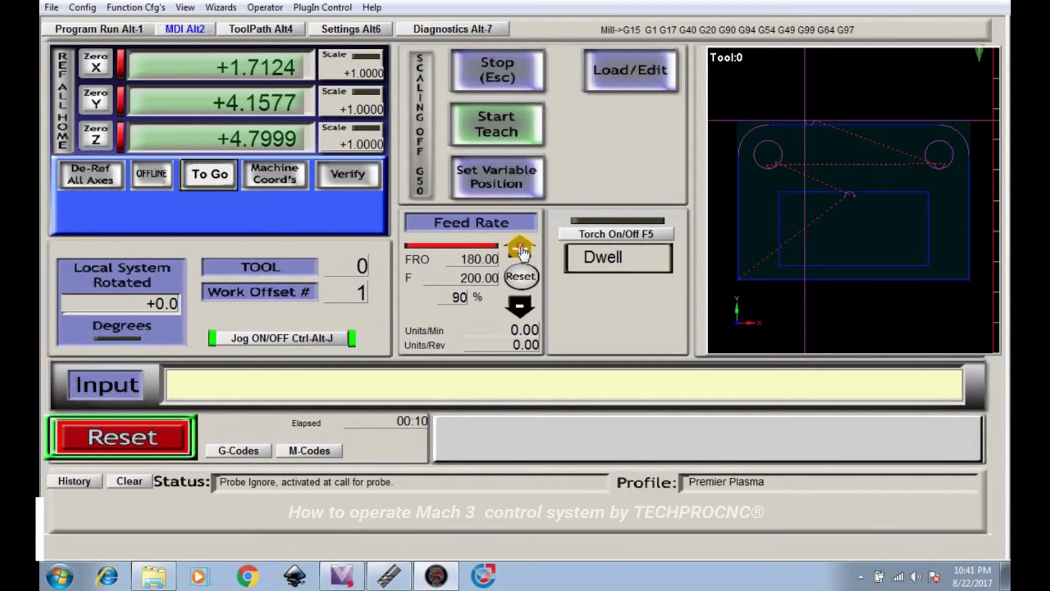
click(521, 249)
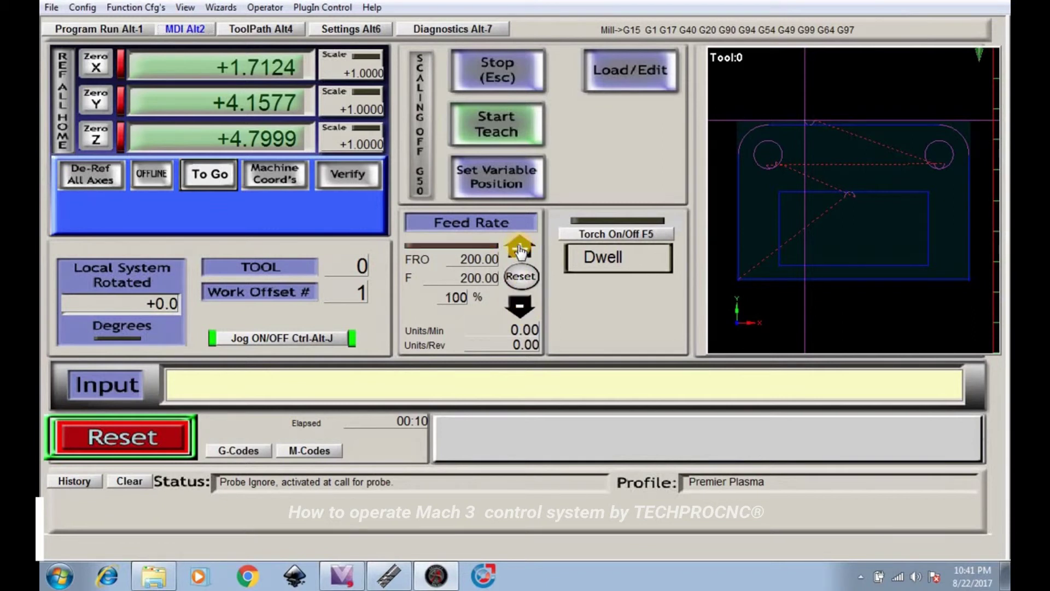
- View the Diagnostics, Settings and ToolPath pages, then return to Program Run
click(485, 35)
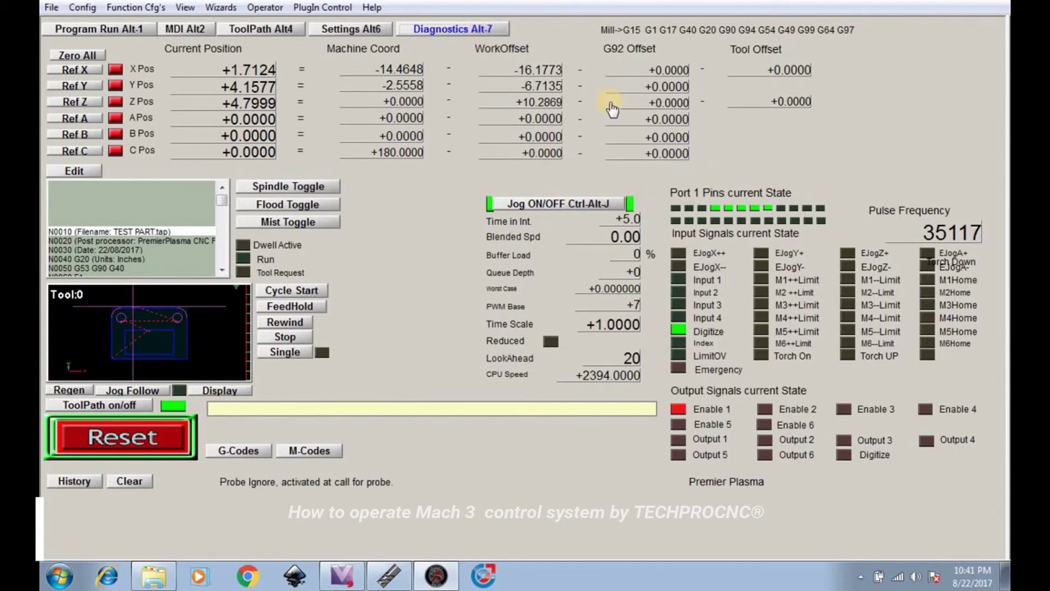
click(351, 31)
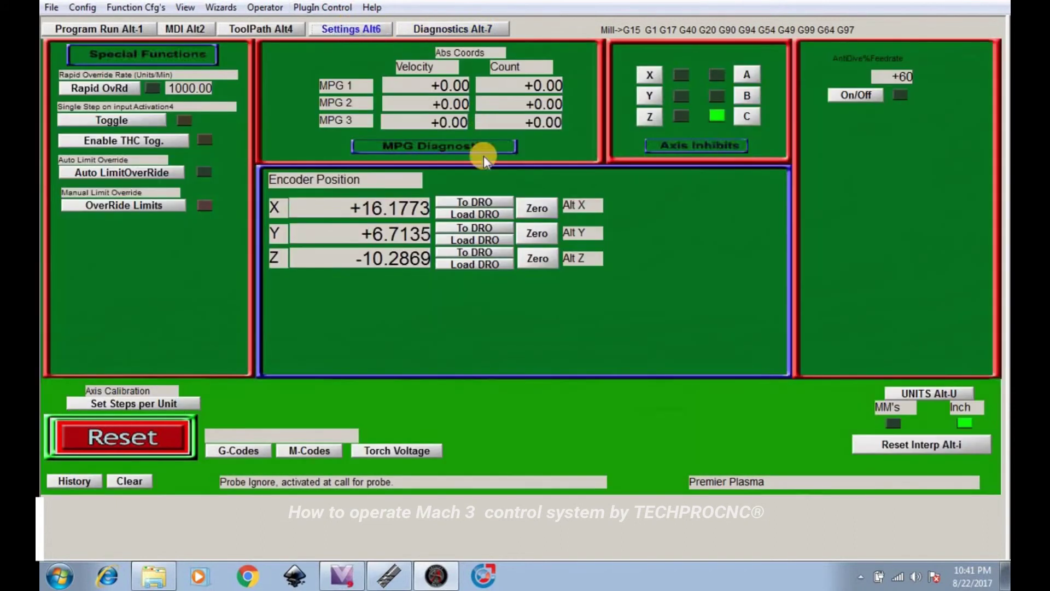
click(288, 34)
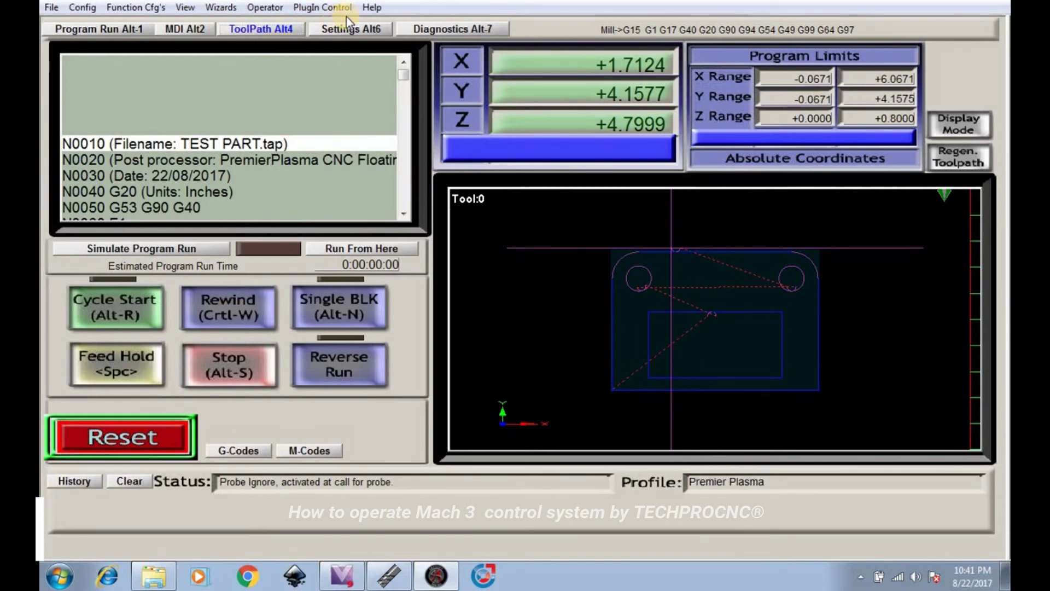
click(135, 34)
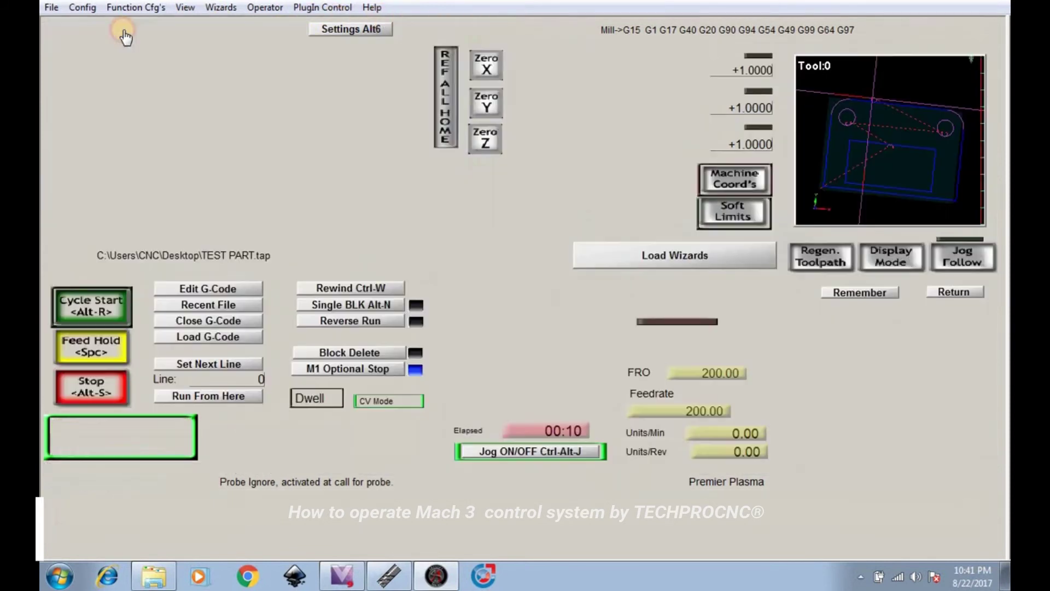